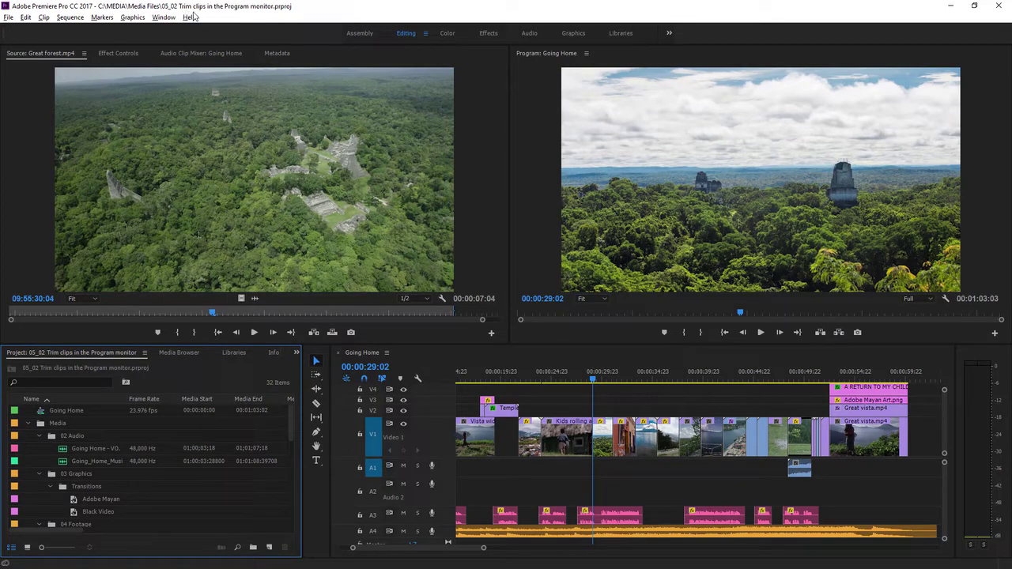
Step: Switch to File Explorer and open the project 05_02 Trim clips in the Program monitor.prproj from the Media Files folder
{"action": "key", "text": "alt+Tab"}
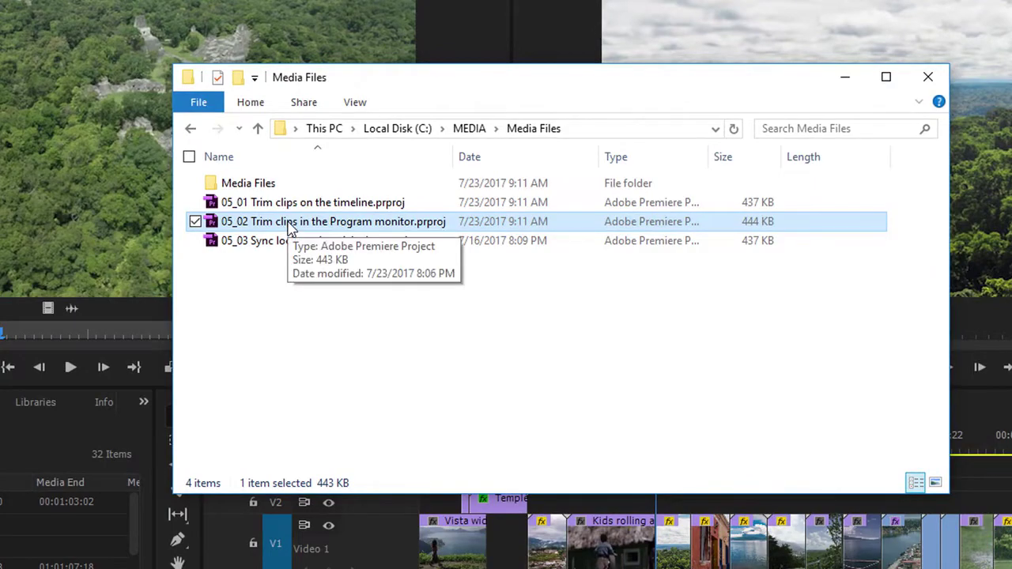
{"action": "double_click", "coordinate": [290, 227]}
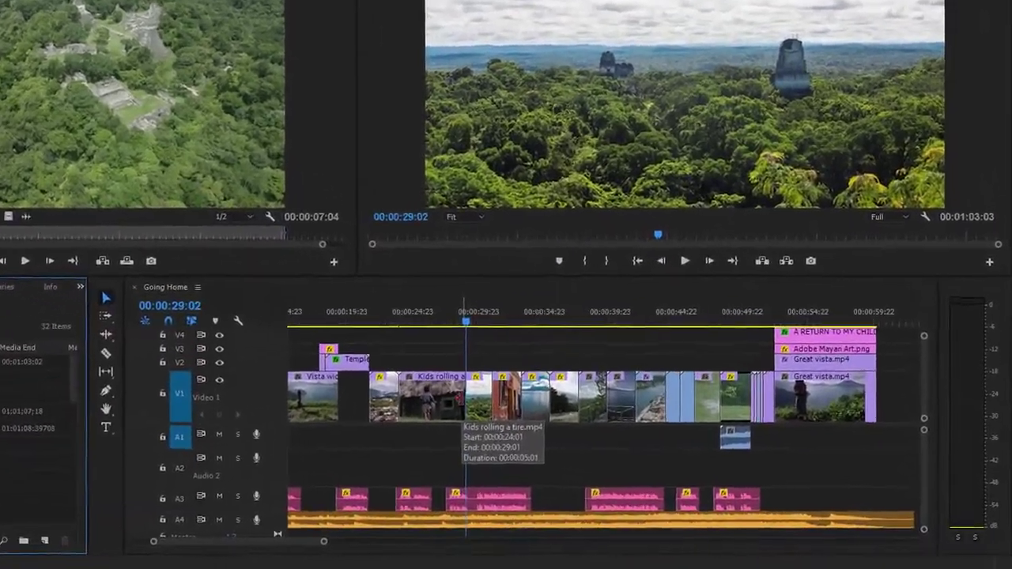
Step: Try trimming the end of the Kids rolling a tire clip back 101 frames in trim mode, restore it, and leave trim mode
{"action": "left_click", "coordinate": [461, 399]}
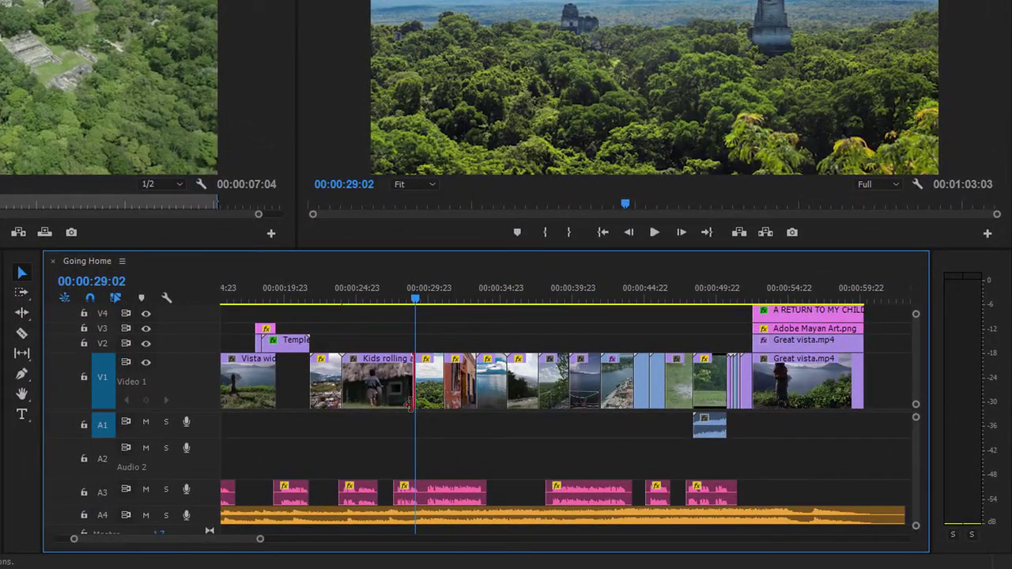
{"action": "left_click_drag", "start_coordinate": [410, 403], "coordinate": [412, 407]}
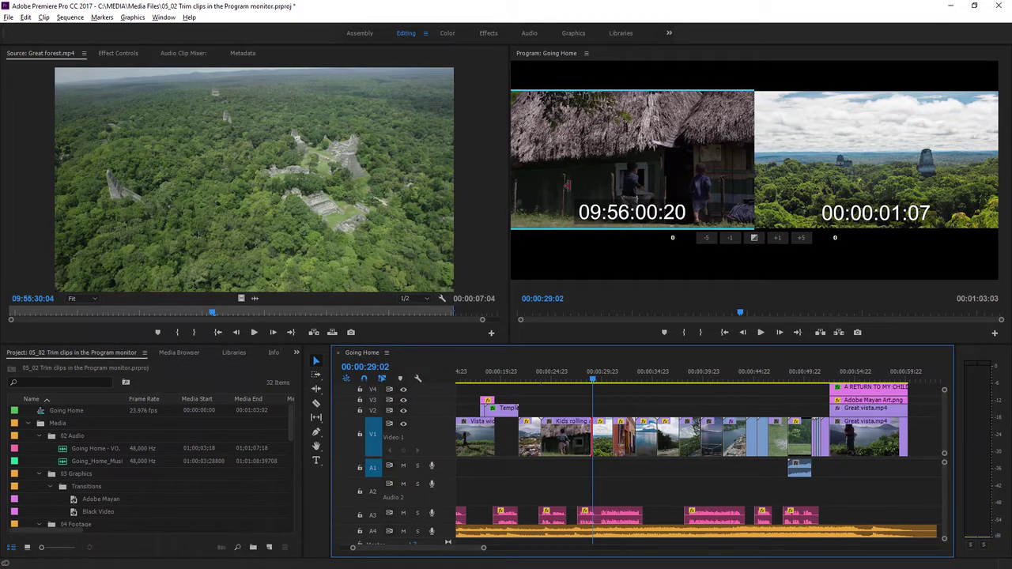
{"action": "left_click_drag", "start_coordinate": [643, 172], "coordinate": [563, 171]}
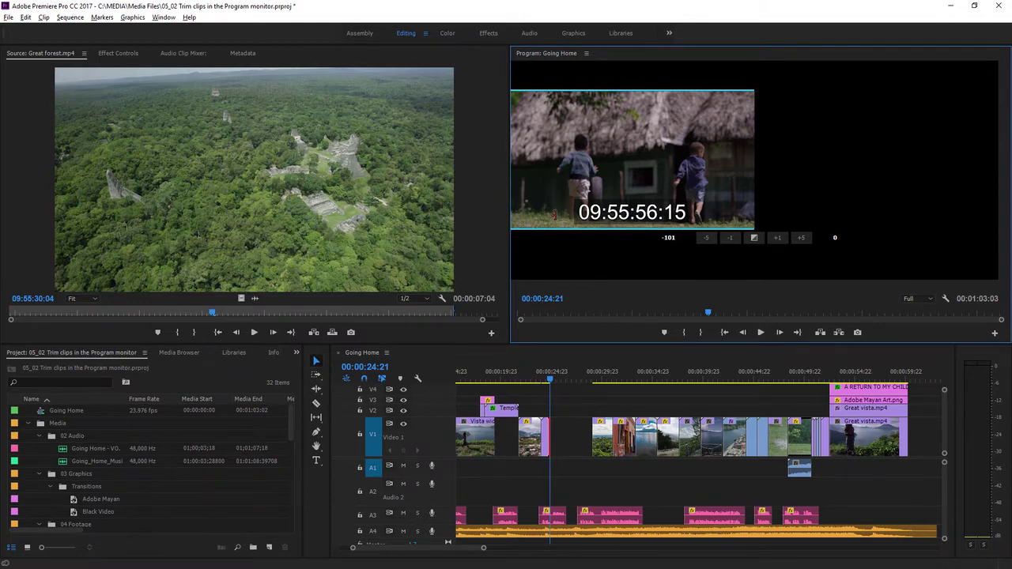
{"action": "left_click_drag", "start_coordinate": [549, 166], "coordinate": [630, 167]}
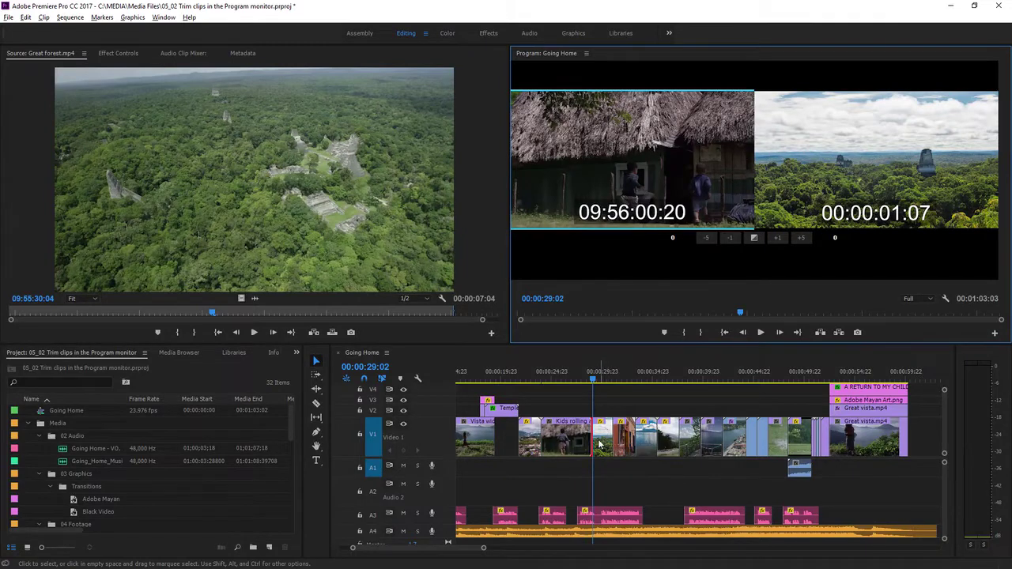
{"action": "left_click", "coordinate": [601, 453]}
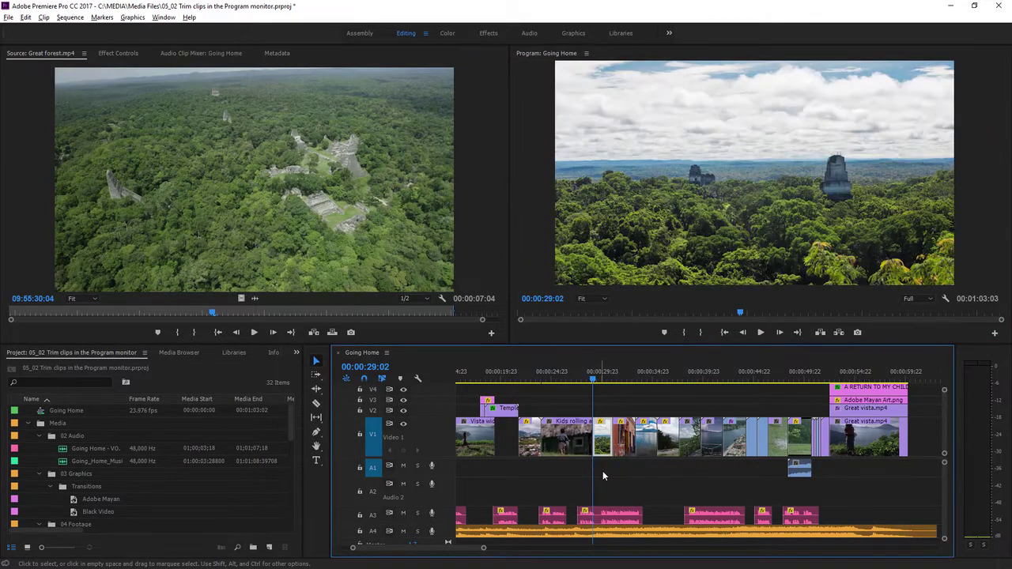
Step: Reopen trim mode at the cut after Kids rolling a tire and try trimming the incoming forest clip's start by +49 frames
{"action": "double_click", "coordinate": [590, 446]}
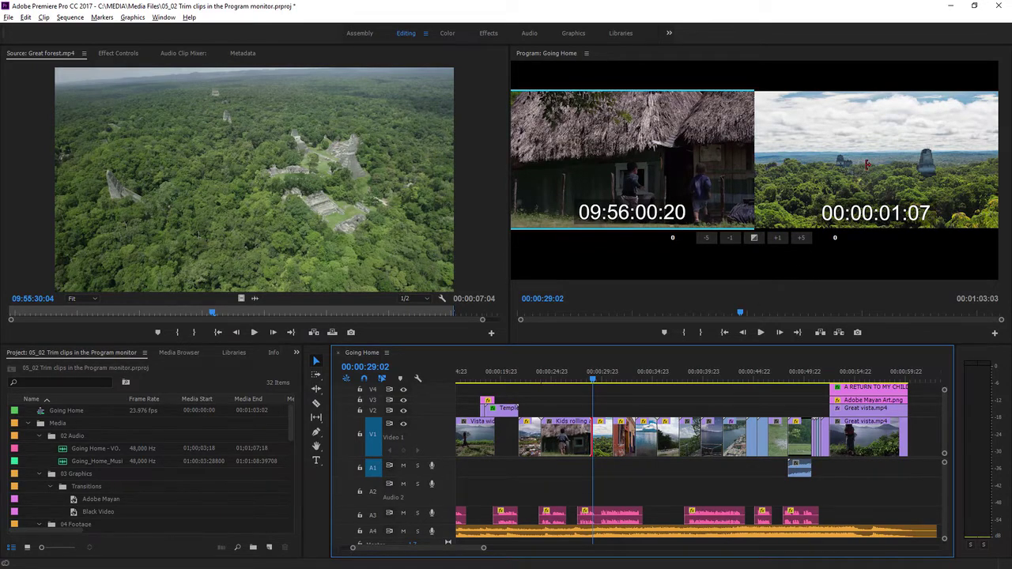
{"action": "left_click_drag", "start_coordinate": [867, 164], "coordinate": [972, 164]}
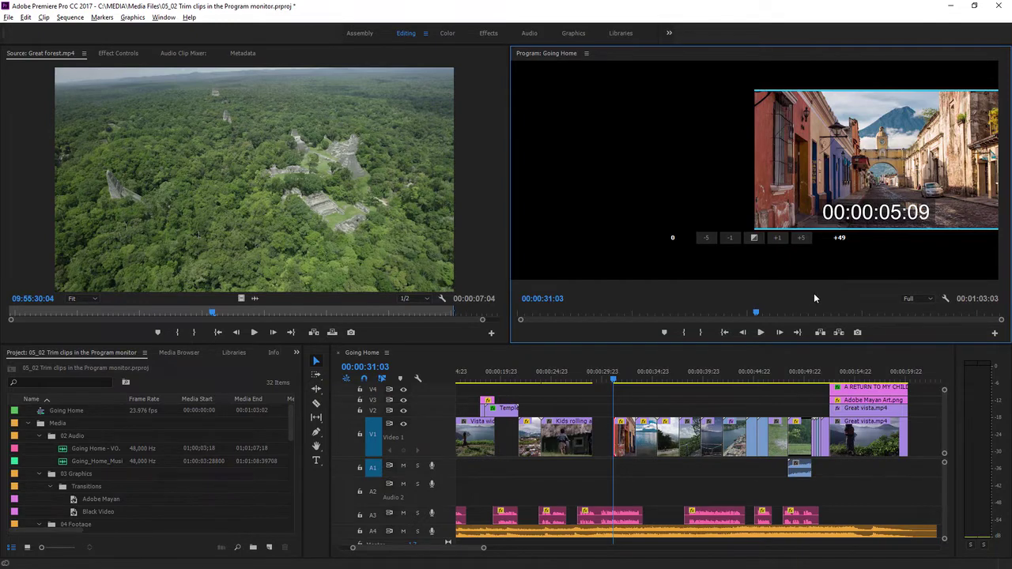
{"action": "key", "text": "Return"}
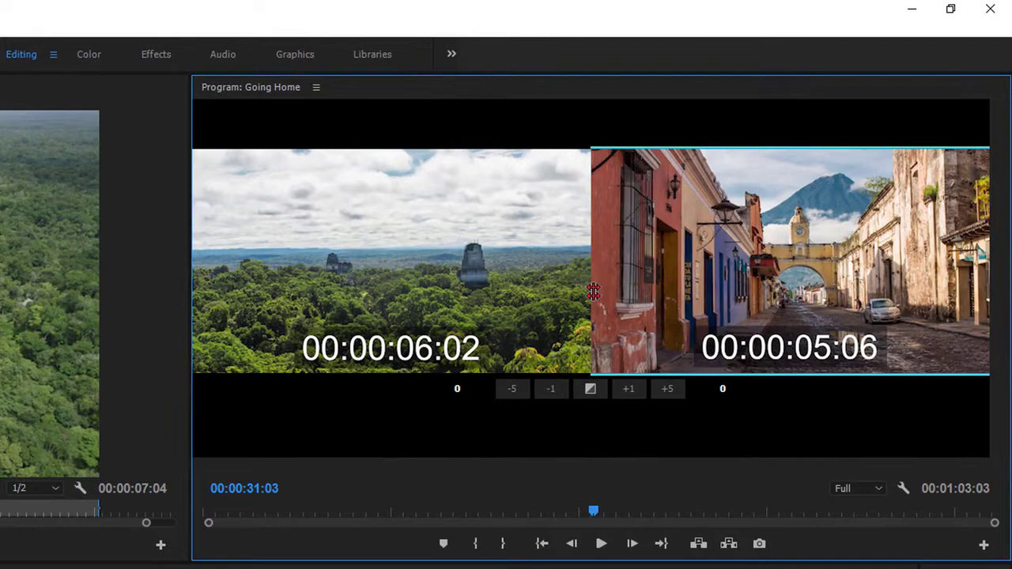
Step: Roll the cut between the forest and street clips 8 frames earlier, and ripple the forest clip's end 12 frames later
{"action": "mouse_move", "coordinate": [593, 292]}
{"action": "left_mouse_down"}
{"action": "mouse_move", "coordinate": [521, 292]}
{"action": "mouse_move", "coordinate": [601, 291]}
{"action": "mouse_move", "coordinate": [579, 292]}
{"action": "left_mouse_up"}
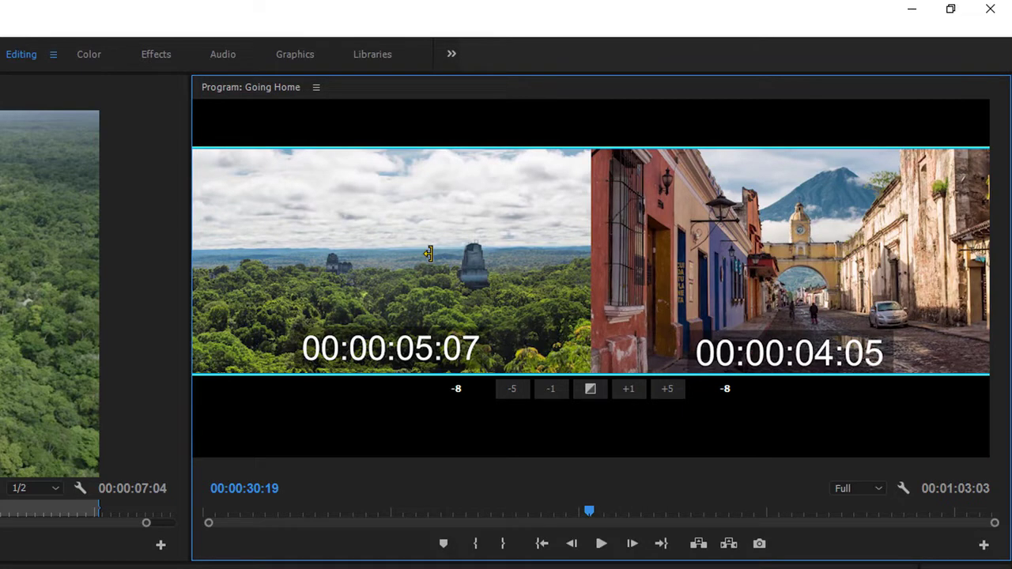
{"action": "left_click", "coordinate": [367, 229]}
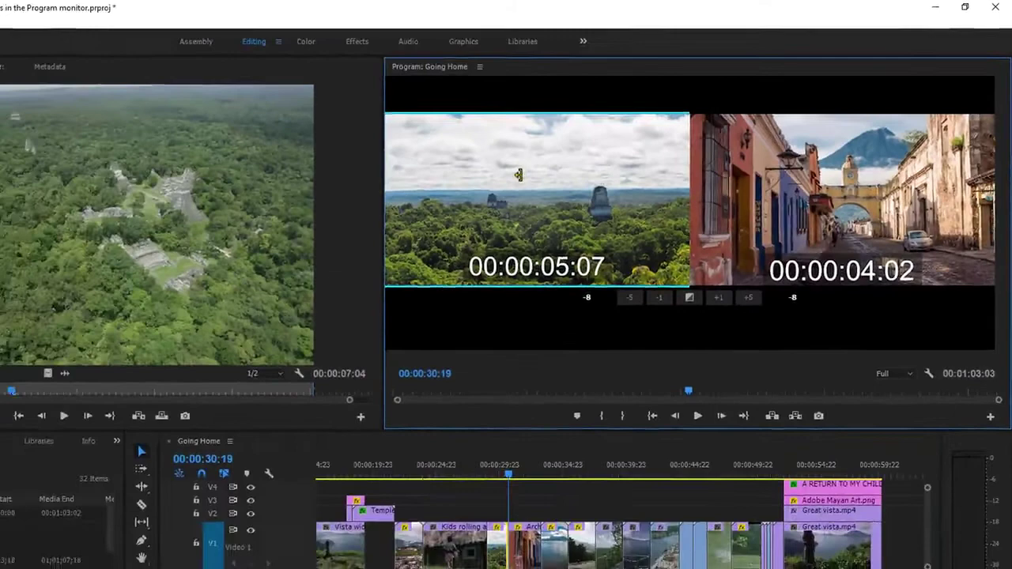
{"action": "left_click_drag", "start_coordinate": [518, 174], "coordinate": [585, 175]}
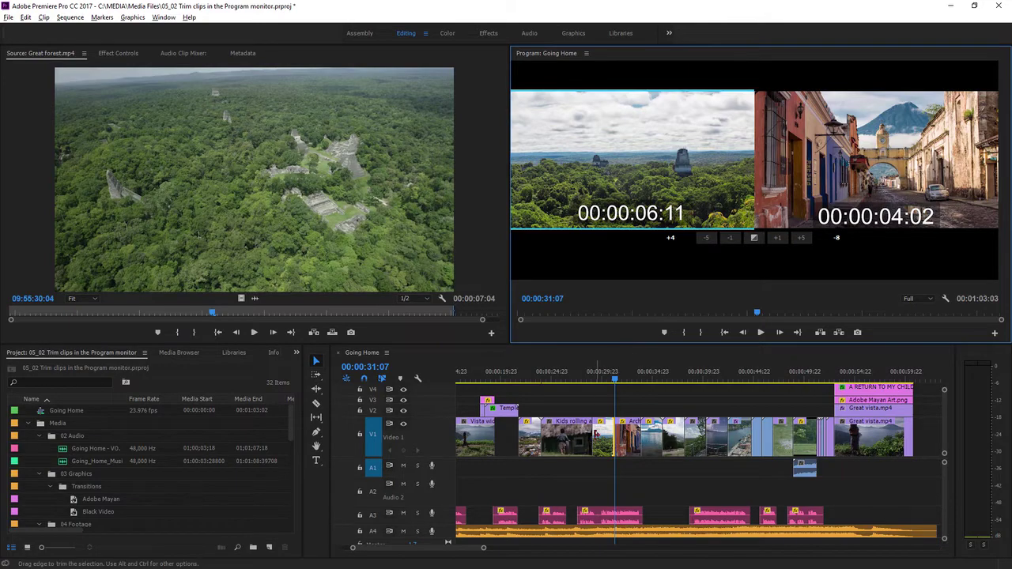
Step: Try ripple trimming the end of the Kids rolling a tire clip by -57 frames in trim mode, and undo the trim
{"action": "left_click", "coordinate": [592, 435]}
{"action": "double_click", "coordinate": [591, 435]}
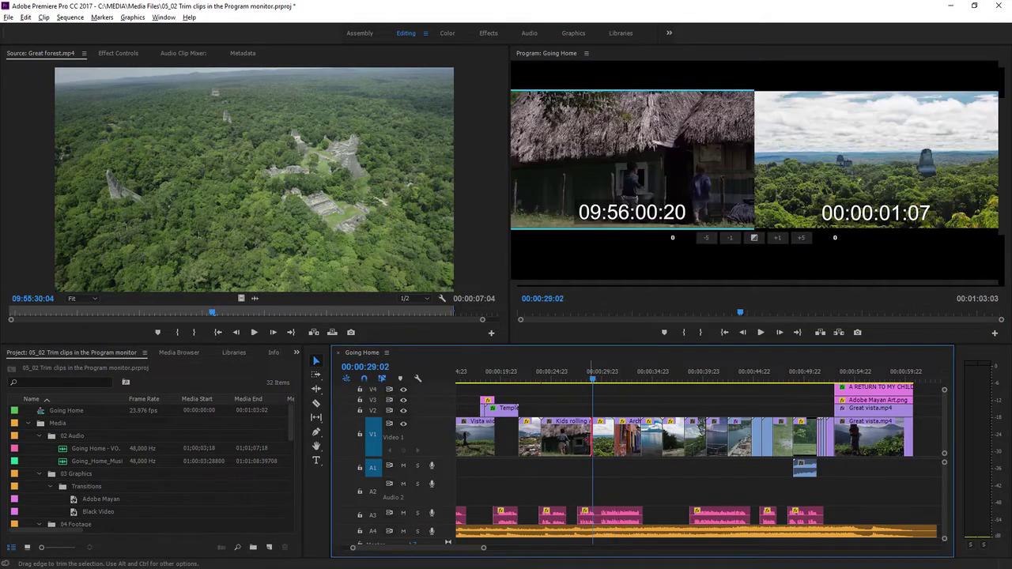
{"action": "left_click", "coordinate": [752, 161]}
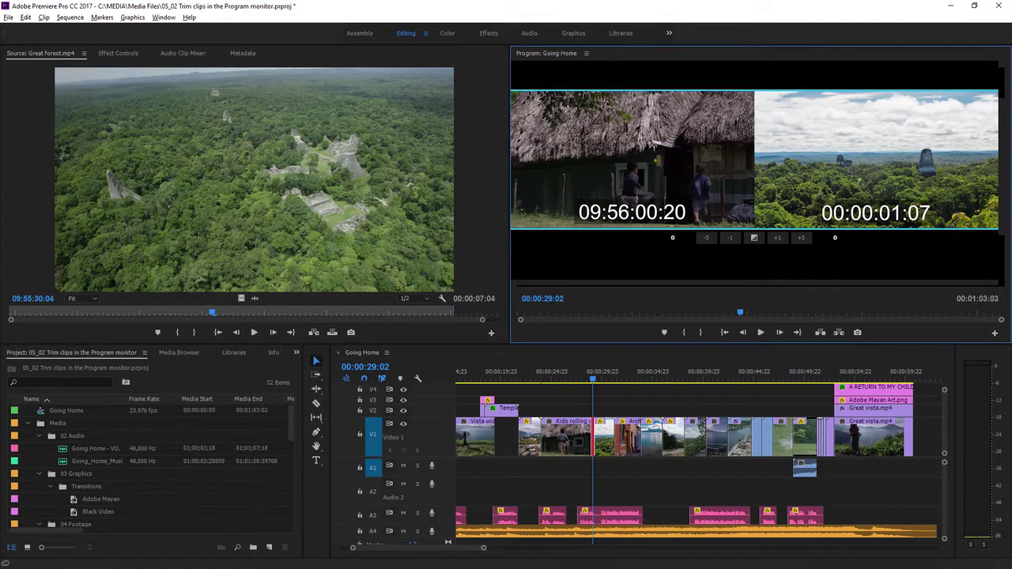
{"action": "left_click_drag", "start_coordinate": [656, 161], "coordinate": [632, 116]}
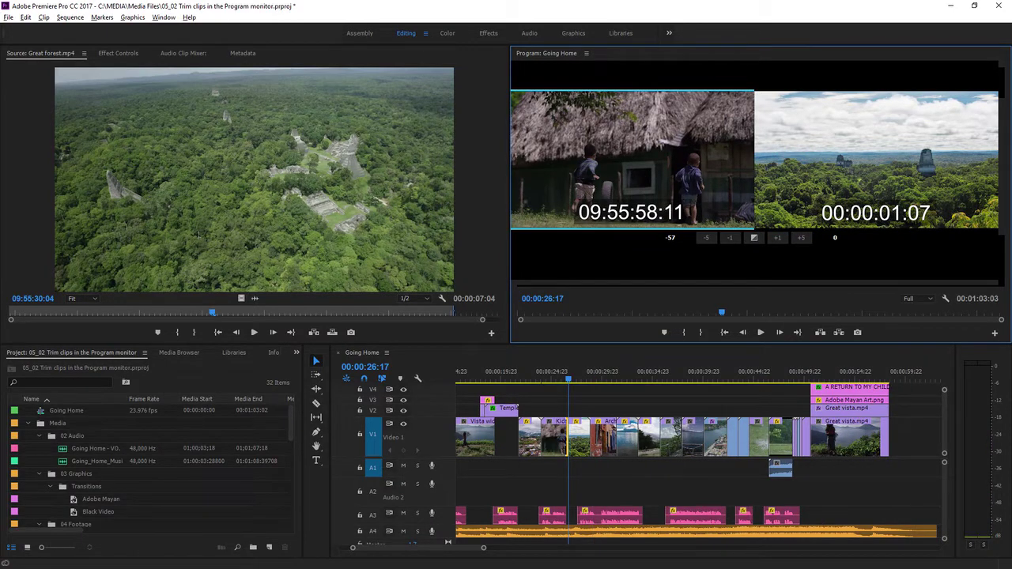
{"action": "key", "text": "ctrl+z"}
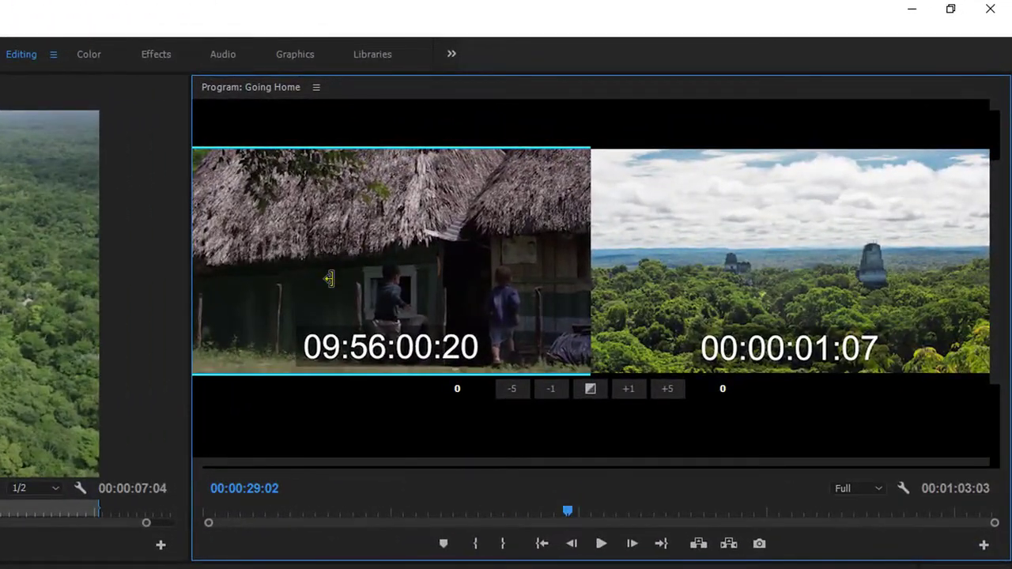
Step: Trim the end of the Kids rolling a tire clip back 26 frames, using six one-frame and four five-frame trims
{"action": "left_click", "coordinate": [554, 390]}
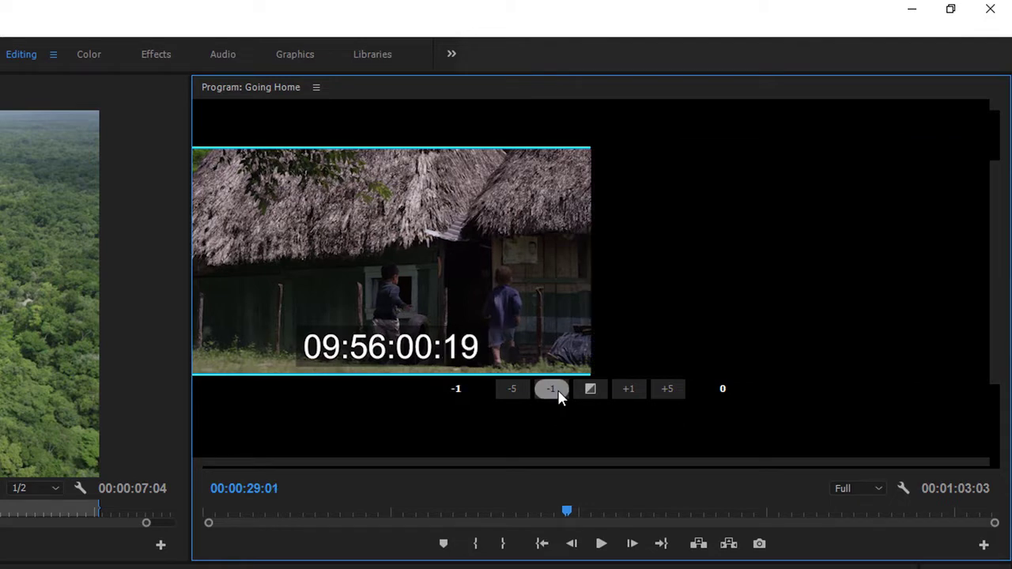
{"action": "left_click", "coordinate": [558, 391]}
{"action": "left_click", "coordinate": [558, 391]}
{"action": "left_click", "coordinate": [558, 391]}
{"action": "left_click", "coordinate": [558, 391]}
{"action": "left_click", "coordinate": [558, 391]}
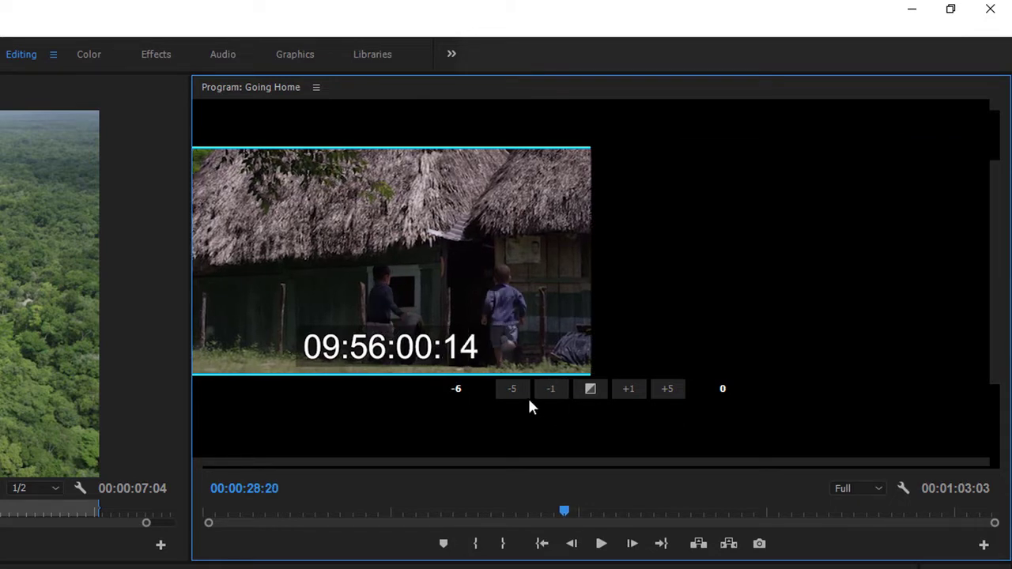
{"action": "left_click", "coordinate": [522, 395]}
{"action": "left_click", "coordinate": [522, 394]}
{"action": "left_click", "coordinate": [522, 394]}
{"action": "left_click", "coordinate": [522, 393]}
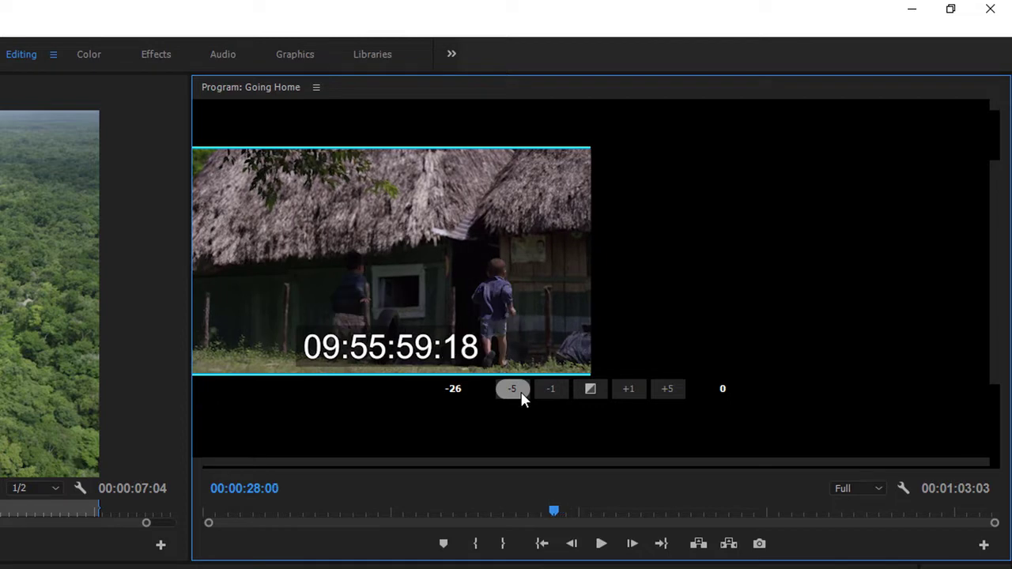
Step: Extend the end of the Kids rolling a tire clip in five-frame increments, and leave trim mode
{"action": "left_click", "coordinate": [668, 391]}
{"action": "left_click", "coordinate": [668, 392]}
{"action": "left_click", "coordinate": [668, 391]}
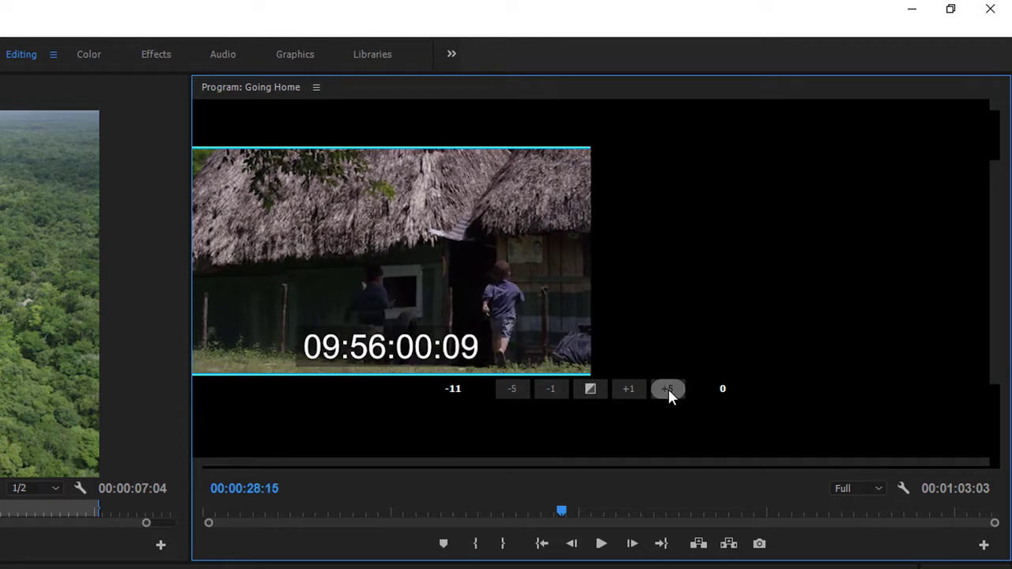
{"action": "left_click", "coordinate": [668, 392]}
{"action": "left_click", "coordinate": [668, 391]}
{"action": "left_click", "coordinate": [668, 389]}
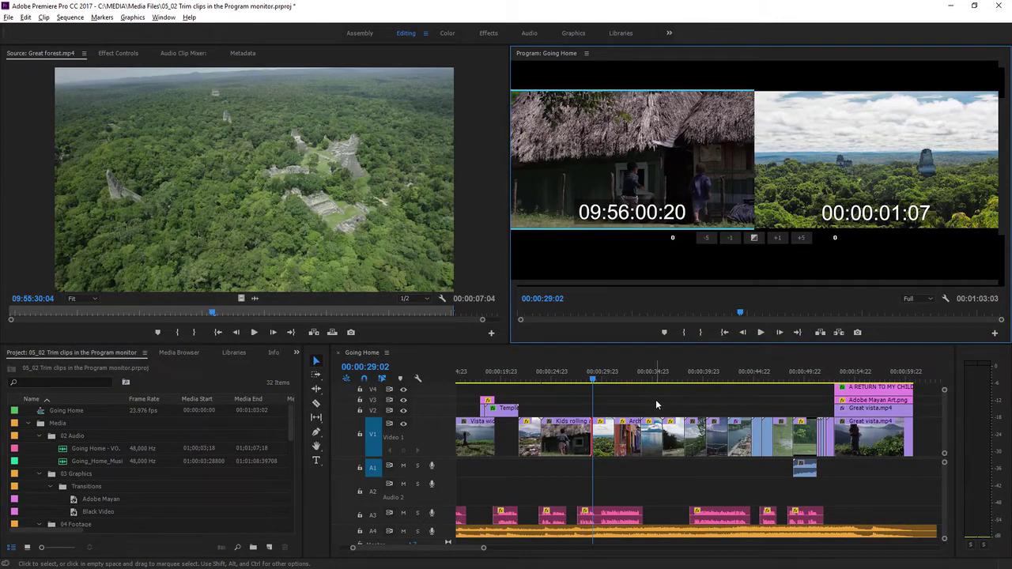
{"action": "left_click", "coordinate": [656, 404]}
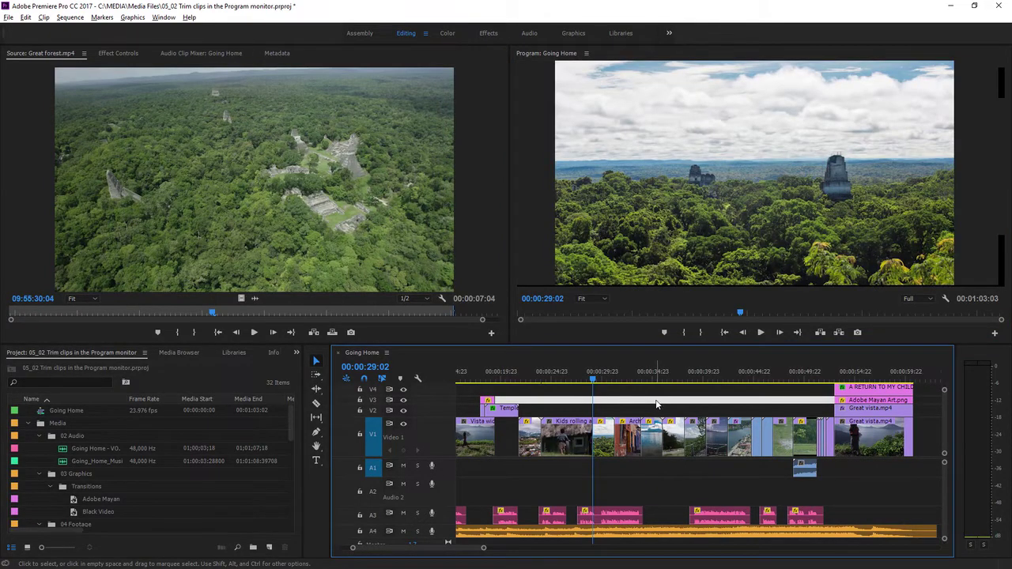